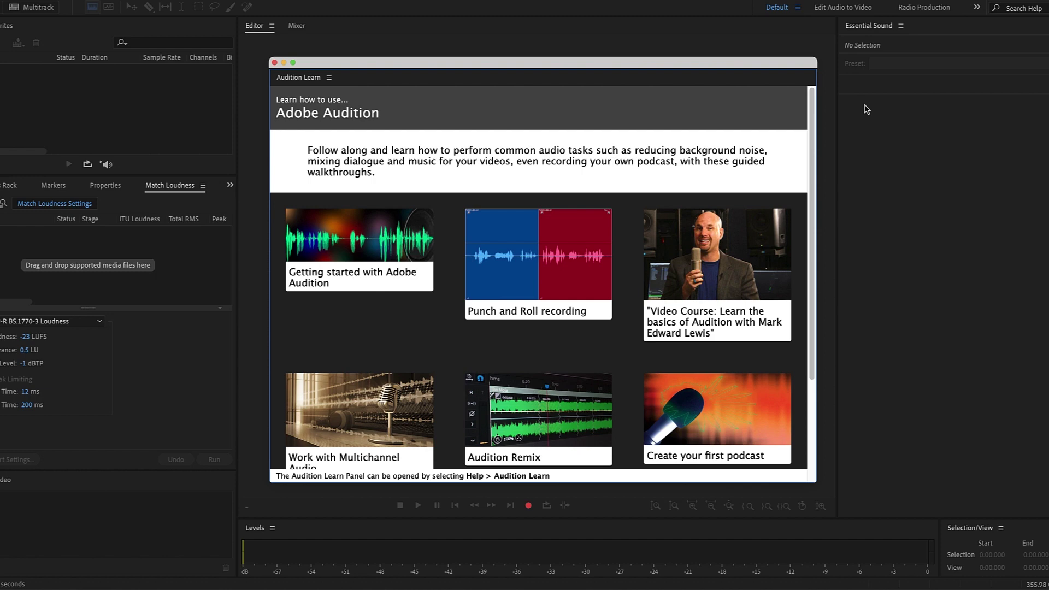
# Step: Close the Audition Learn window and set the default audio input to Microphone (2- USB Audio Device), accepting the device change
pyautogui.click(274, 63)
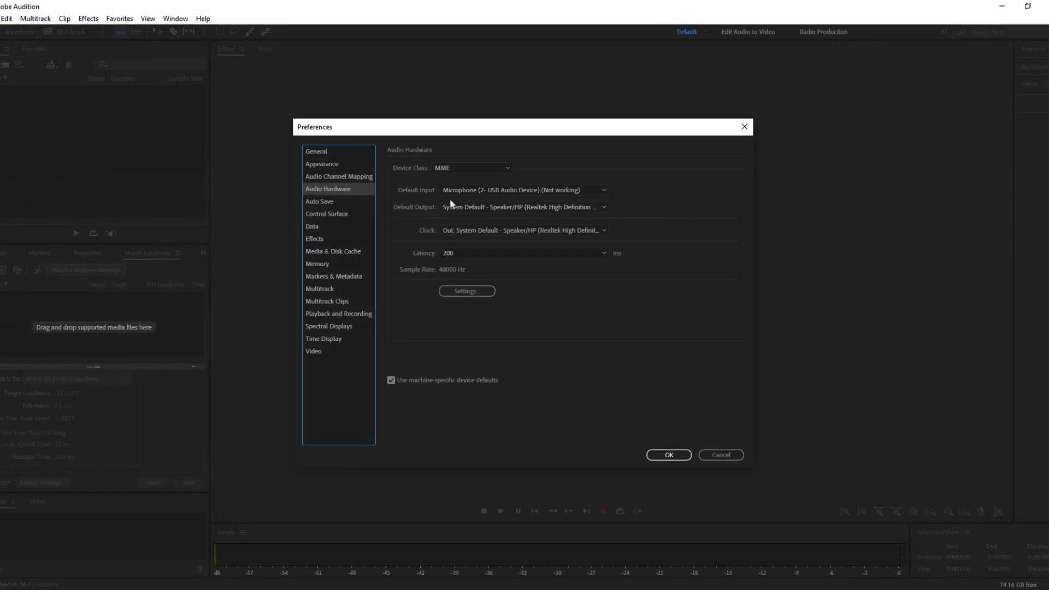
pyautogui.click(603, 190)
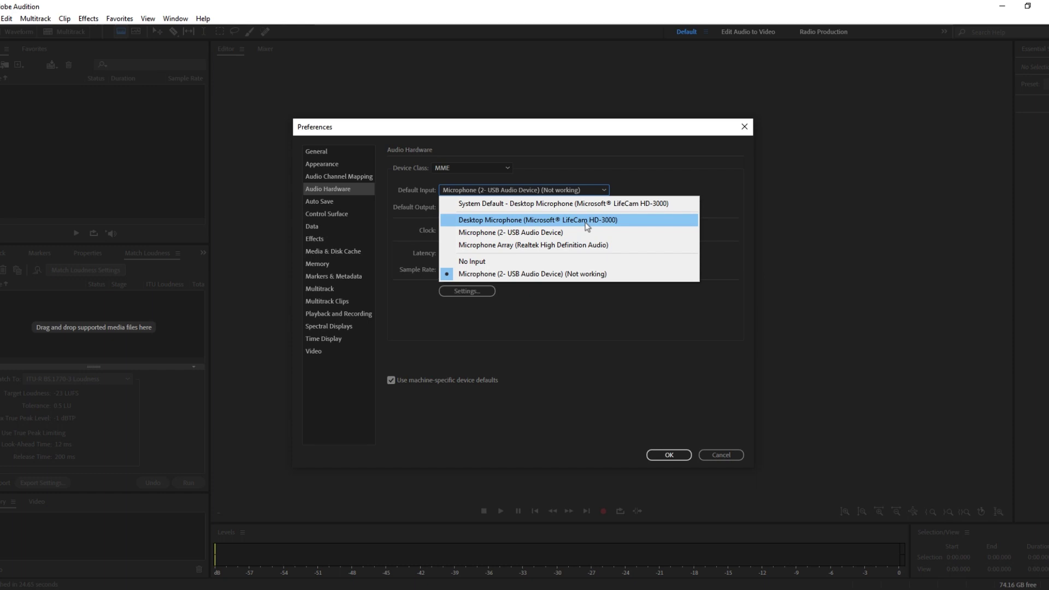
pyautogui.click(585, 232)
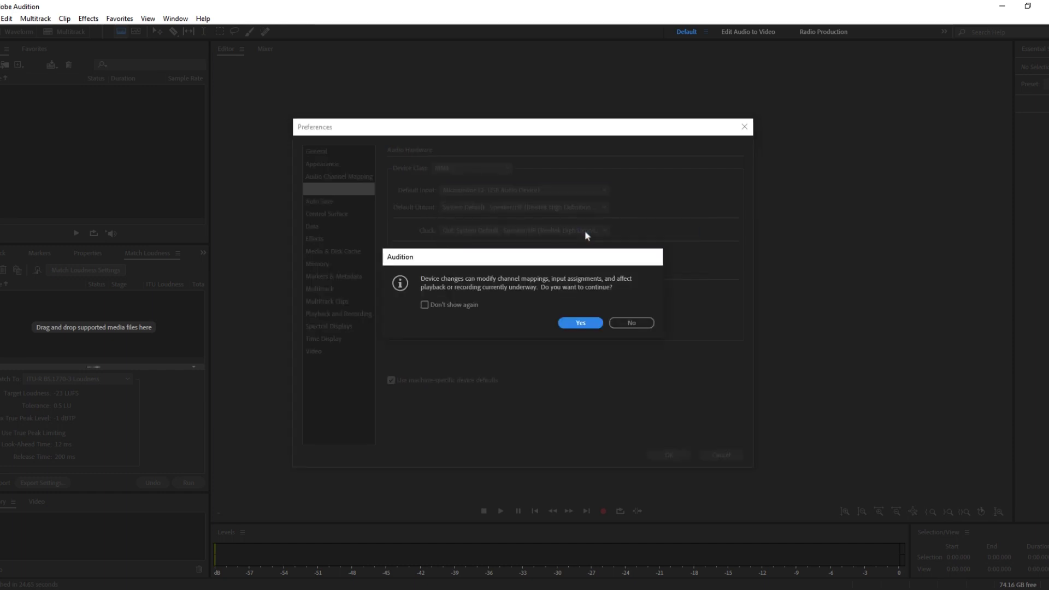
pyautogui.click(585, 323)
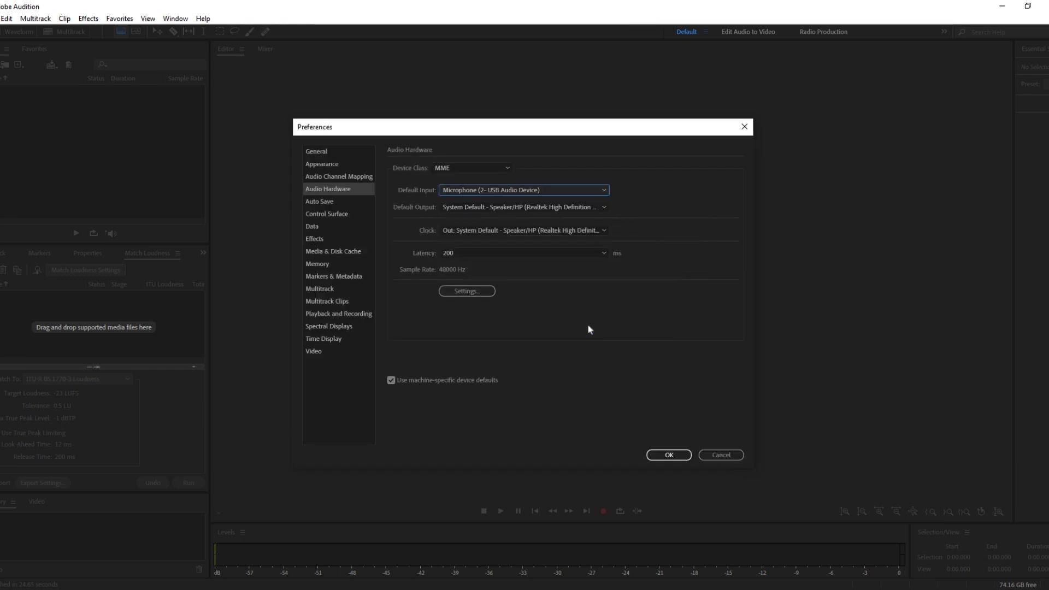
pyautogui.click(667, 456)
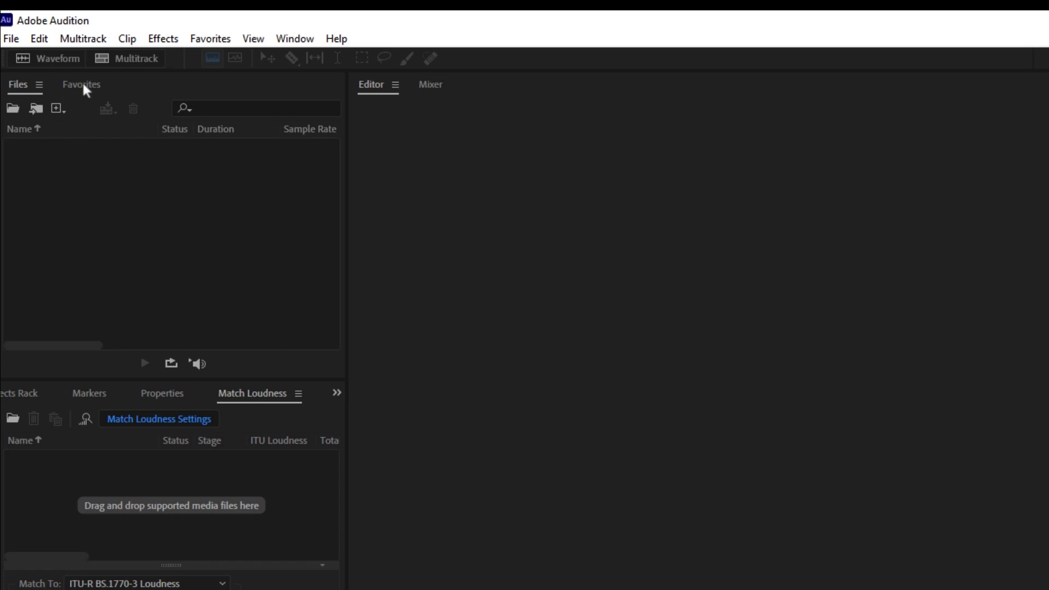
# Step: View the Favorites list briefly and resize the workspace areas, enlarging Essential Sound and Levels and slightly narrowing the Files column
pyautogui.click(83, 85)
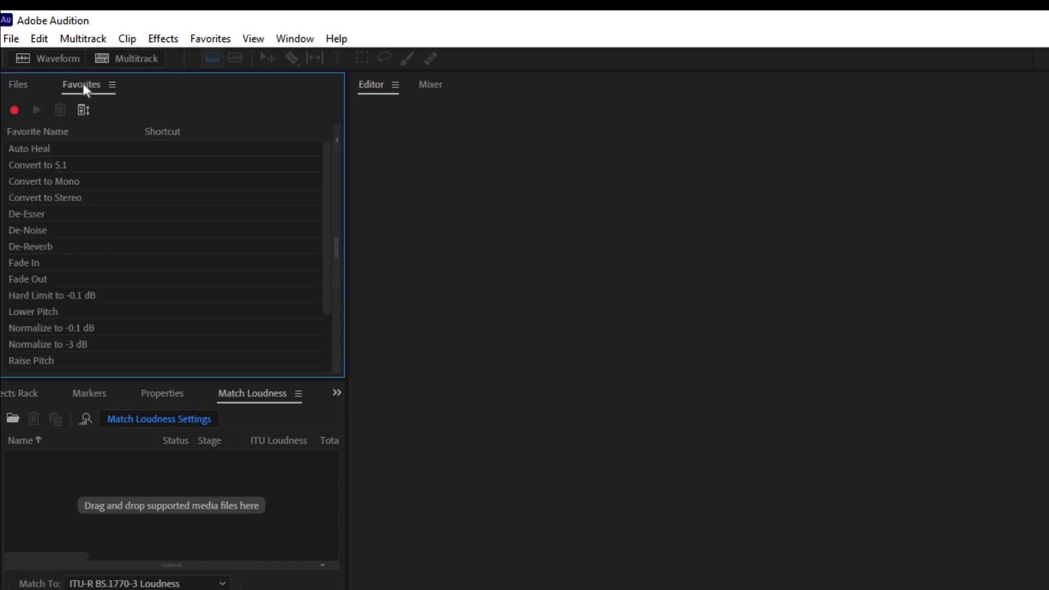
pyautogui.click(21, 83)
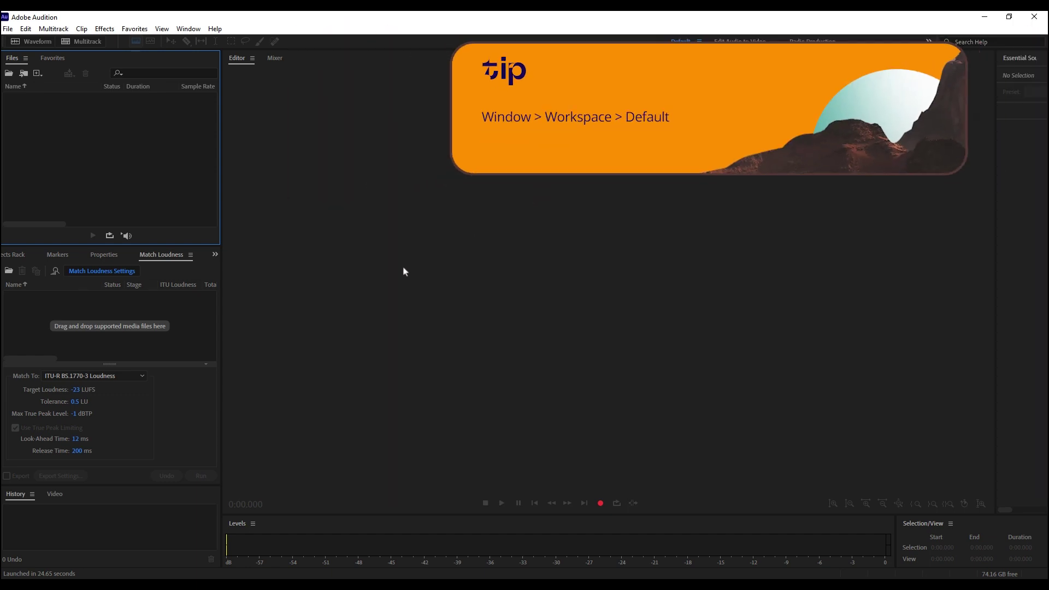
pyautogui.moveTo(222, 331); pyautogui.dragTo(326, 332)
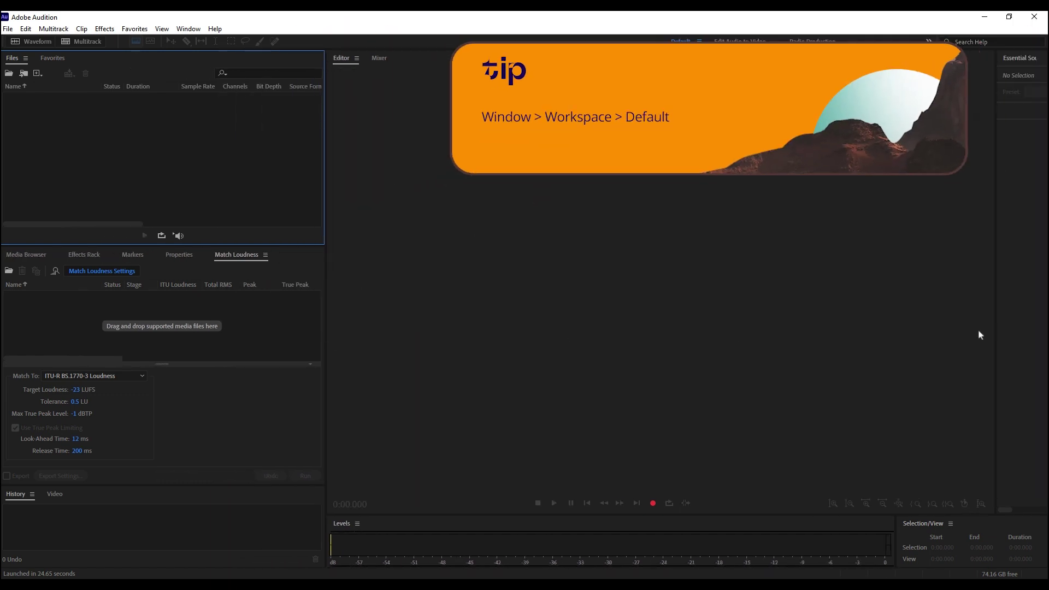
pyautogui.moveTo(994, 331); pyautogui.dragTo(858, 338)
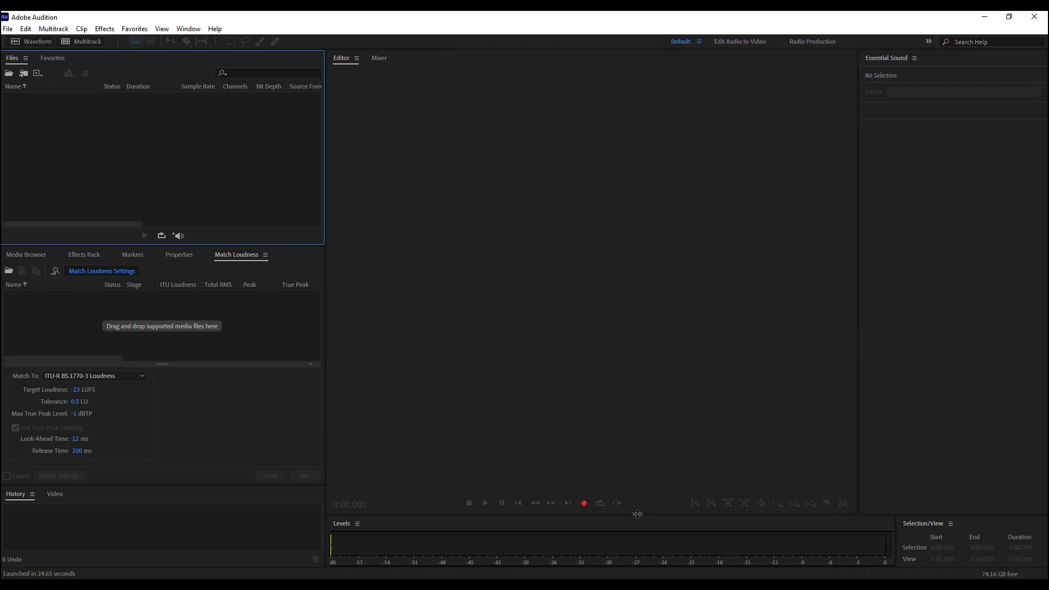
pyautogui.moveTo(636, 515); pyautogui.dragTo(640, 465)
pyautogui.moveTo(189, 364); pyautogui.dragTo(189, 345)
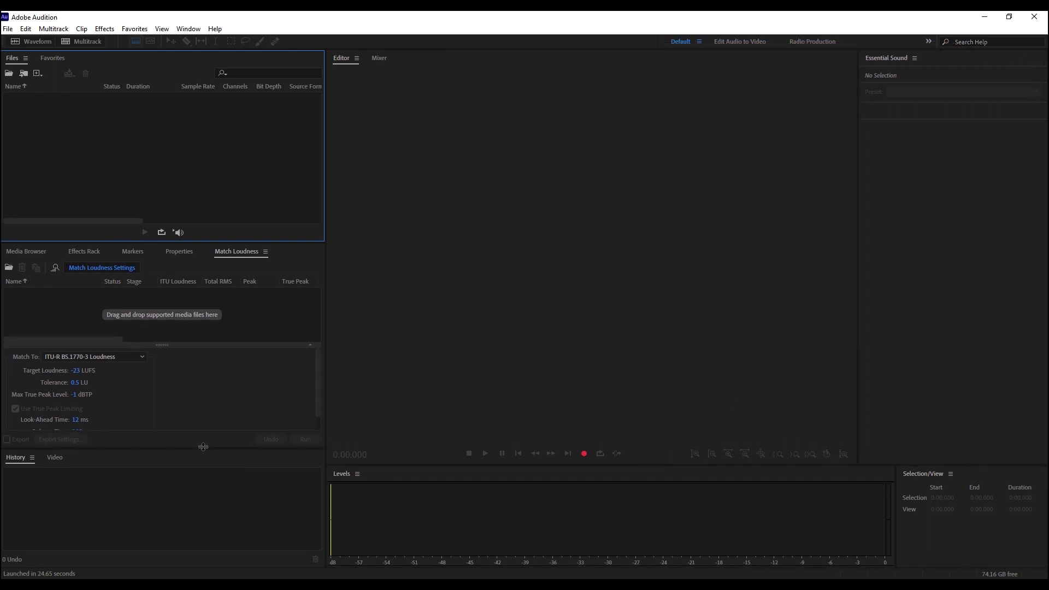
pyautogui.moveTo(325, 357); pyautogui.dragTo(200, 357)
pyautogui.moveTo(103, 346); pyautogui.dragTo(117, 369)
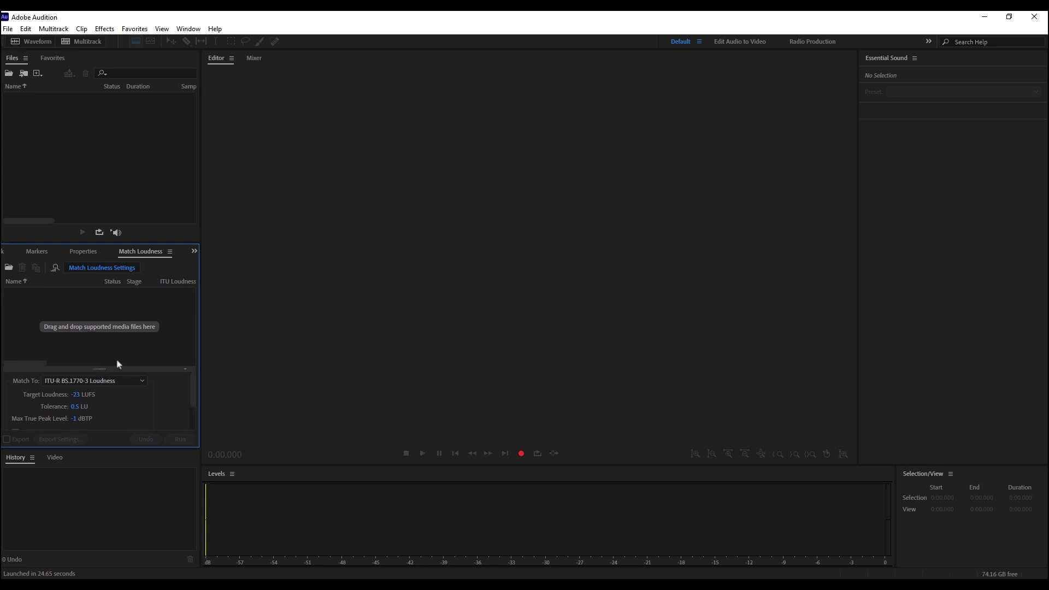
# Step: Start a new multitrack session and name it FirstPodcast.EP1
pyautogui.click(9, 31)
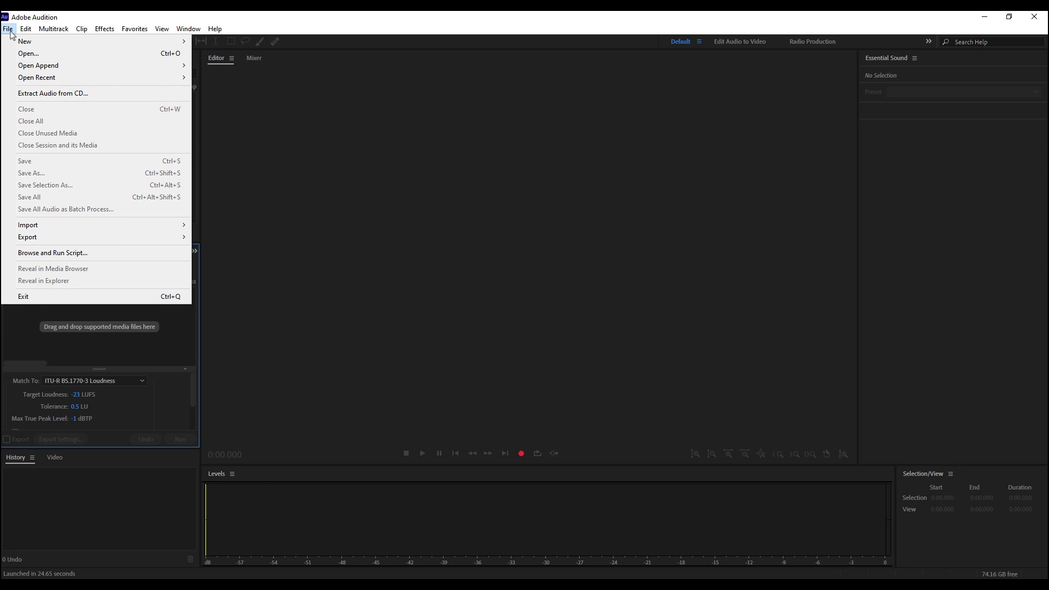
pyautogui.moveTo(67, 43)
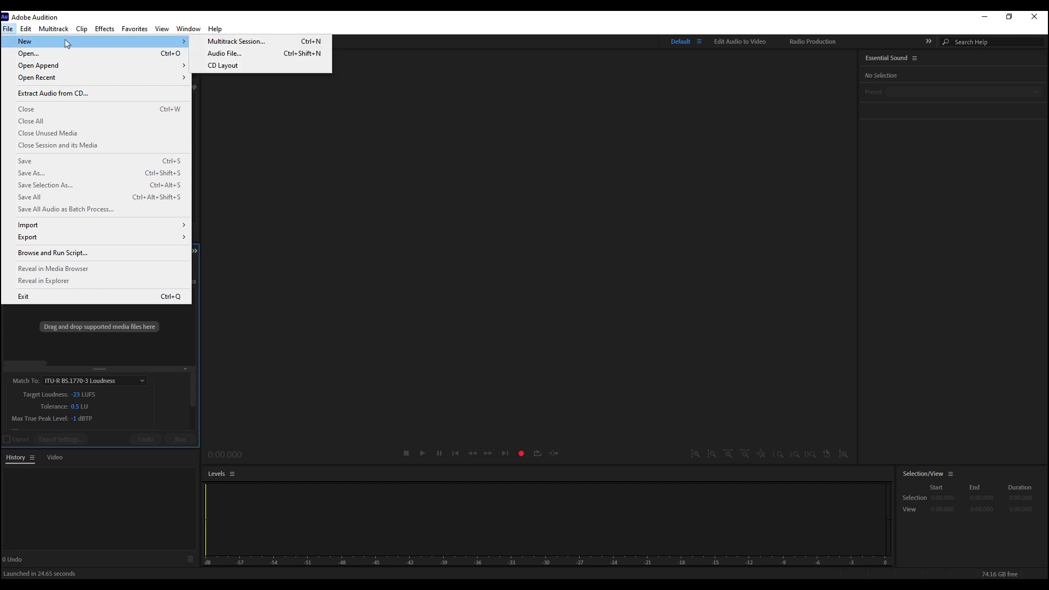
pyautogui.click(238, 42)
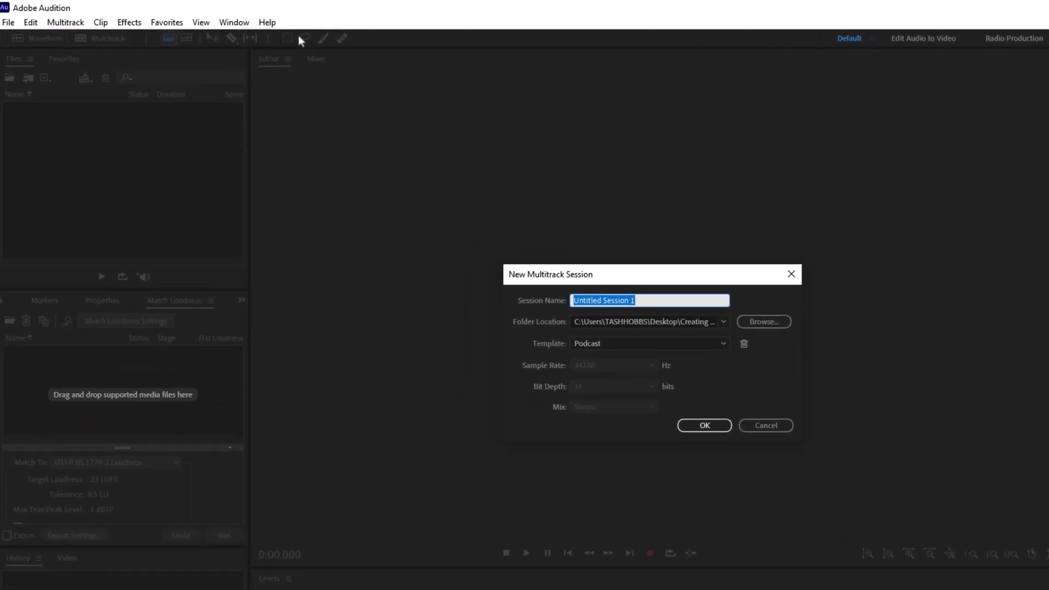
pyautogui.write('FirstP')
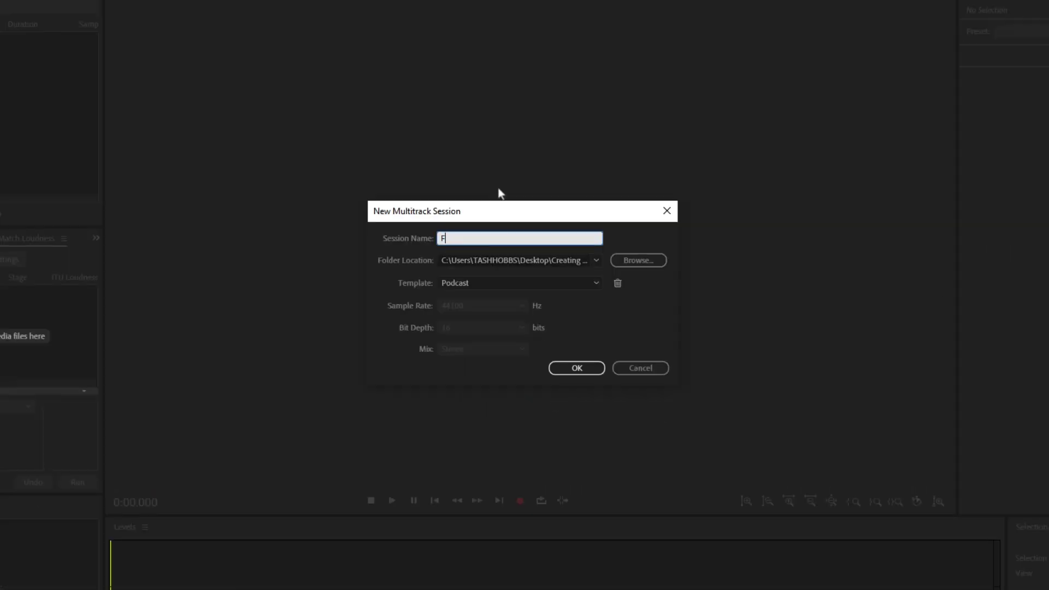
pyautogui.write('odcast.EP1')
# Step: Set the session's folder location to the Desktop and create the session with the Podcast template
pyautogui.click(631, 260)
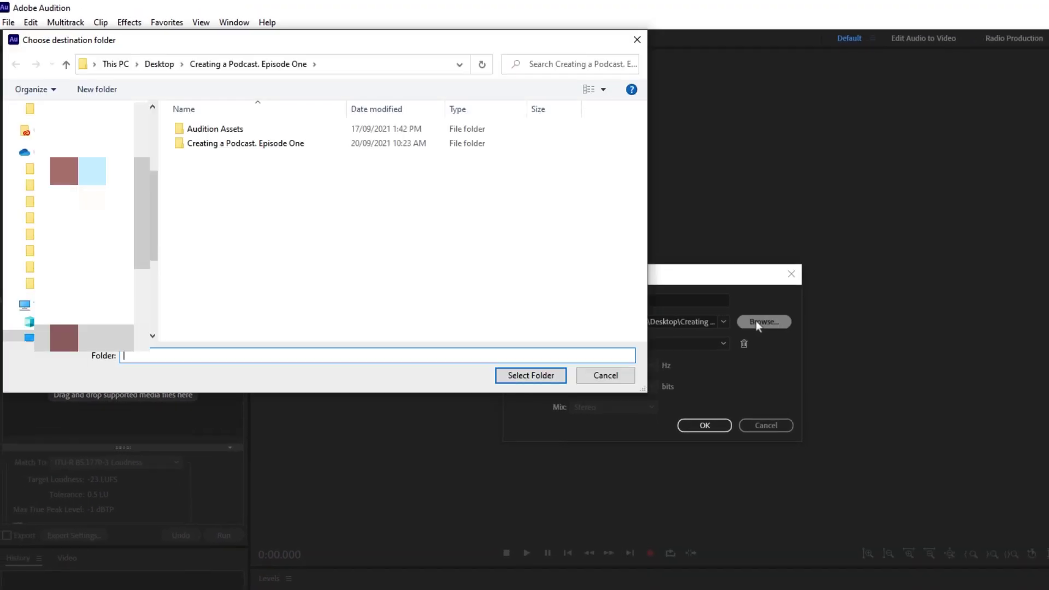
pyautogui.moveTo(152, 249); pyautogui.dragTo(152, 202)
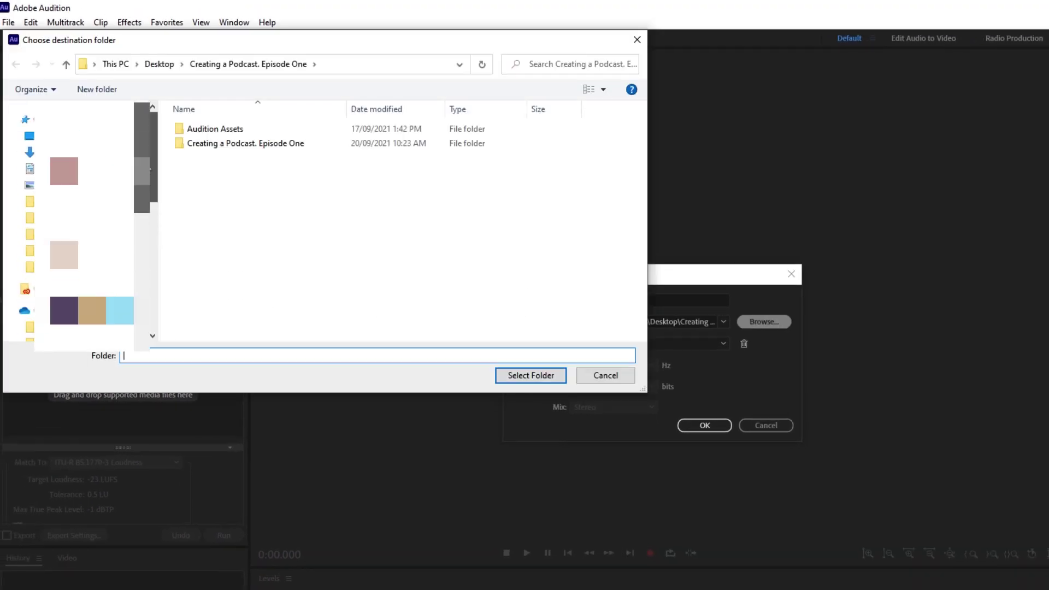
pyautogui.click(63, 137)
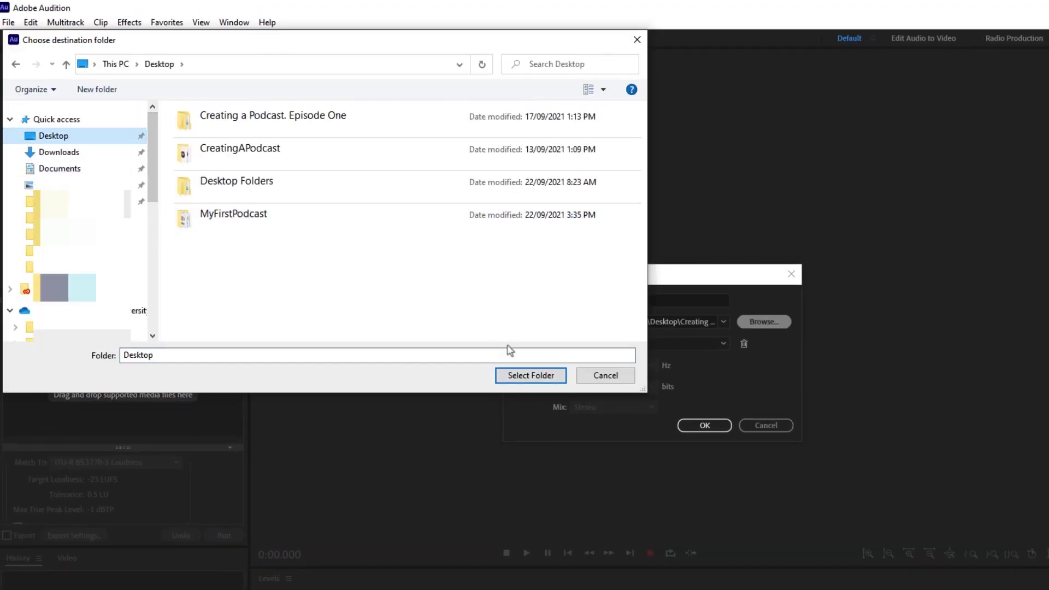
pyautogui.click(531, 375)
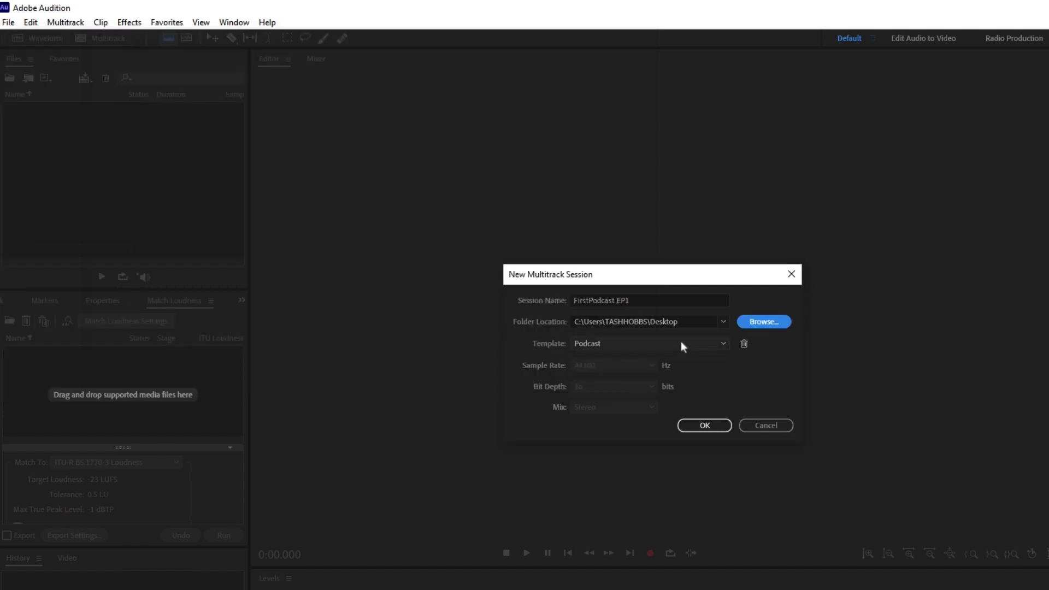
pyautogui.click(723, 342)
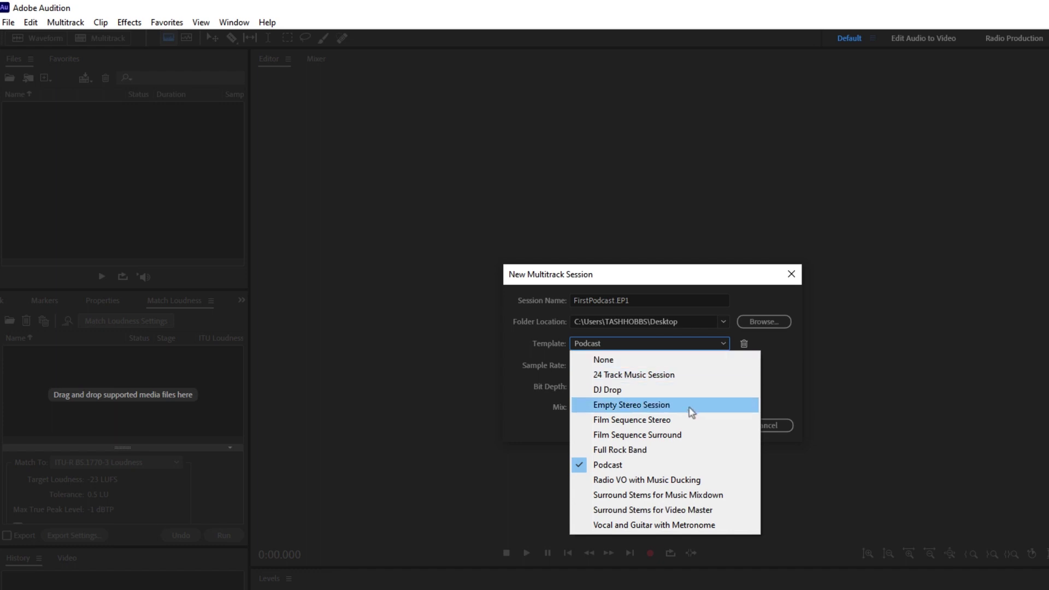
pyautogui.click(661, 465)
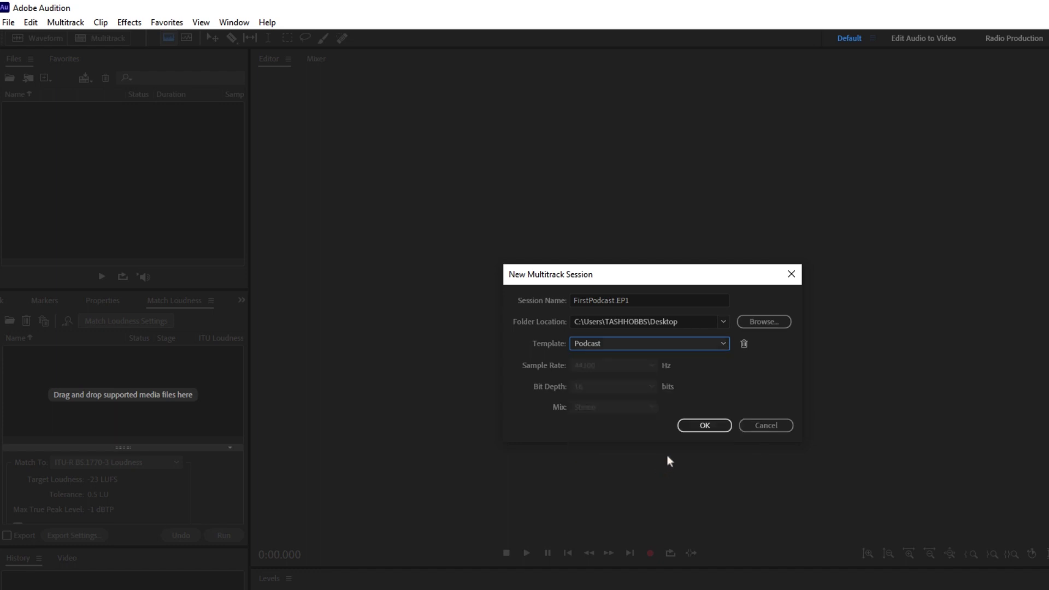
pyautogui.click(705, 426)
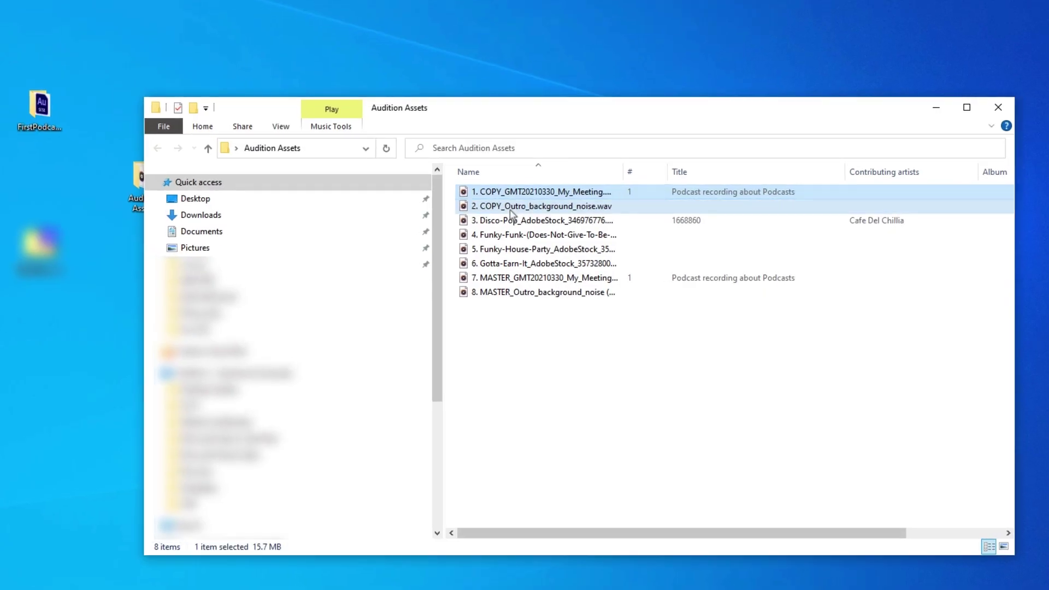
# Step: In File Explorer, copy all eight audio files from the Audition Assets folder
pyautogui.keyDown('ctrl'); pyautogui.click(505, 205); pyautogui.keyUp('ctrl')
pyautogui.keyDown('ctrl'); pyautogui.click(505, 221); pyautogui.keyUp('ctrl')
pyautogui.keyDown('ctrl'); pyautogui.click(516, 235); pyautogui.keyUp('ctrl')
pyautogui.keyDown('ctrl'); pyautogui.click(517, 249); pyautogui.keyUp('ctrl')
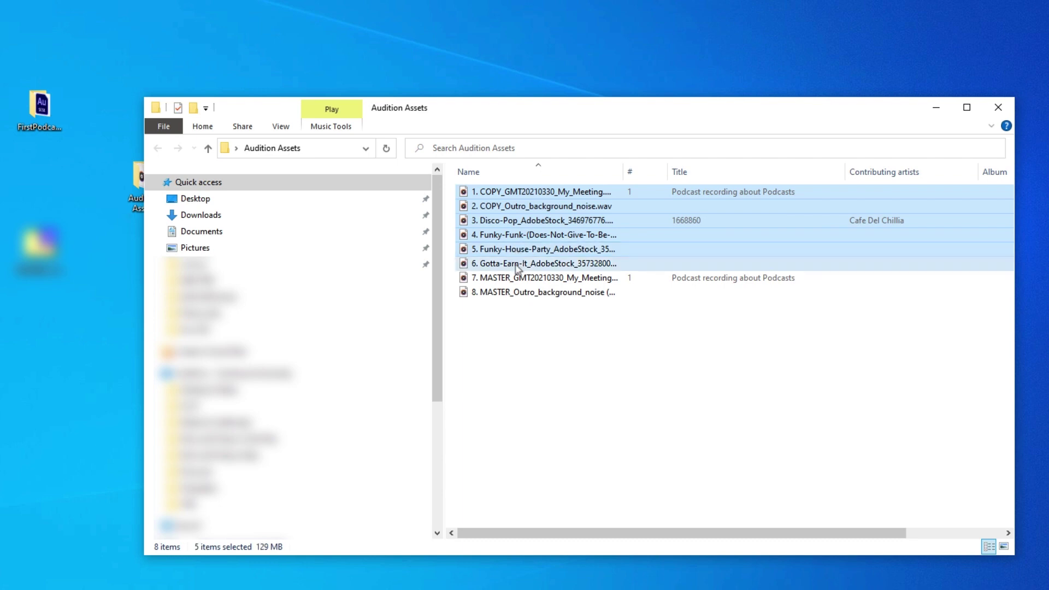
pyautogui.keyDown('ctrl'); pyautogui.click(517, 264); pyautogui.keyUp('ctrl')
pyautogui.keyDown('ctrl'); pyautogui.click(518, 277); pyautogui.keyUp('ctrl')
pyautogui.keyDown('ctrl'); pyautogui.click(519, 292); pyautogui.keyUp('ctrl')
pyautogui.rightClick(553, 261)
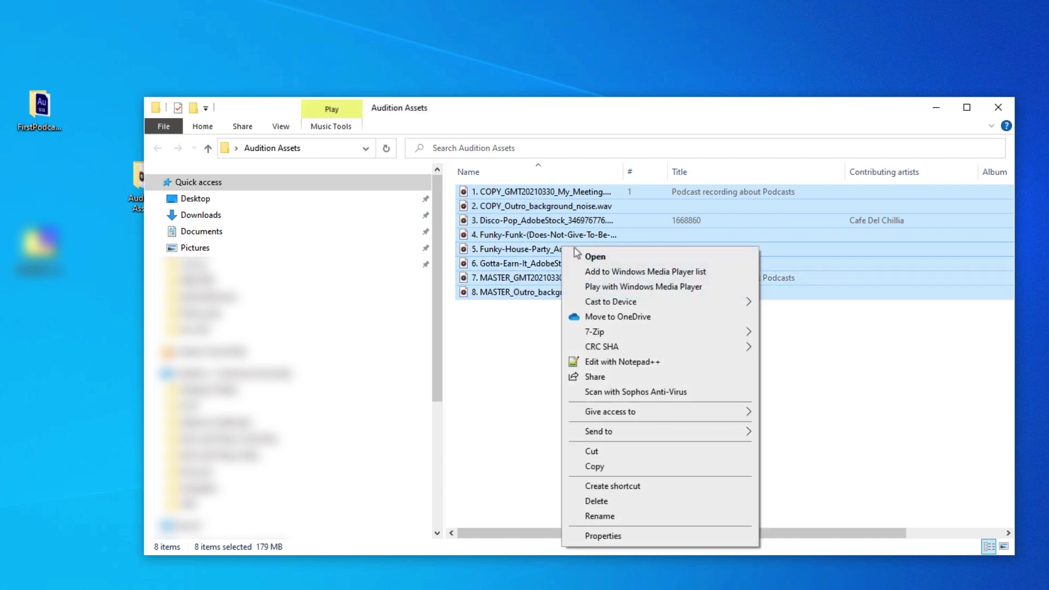
pyautogui.click(597, 468)
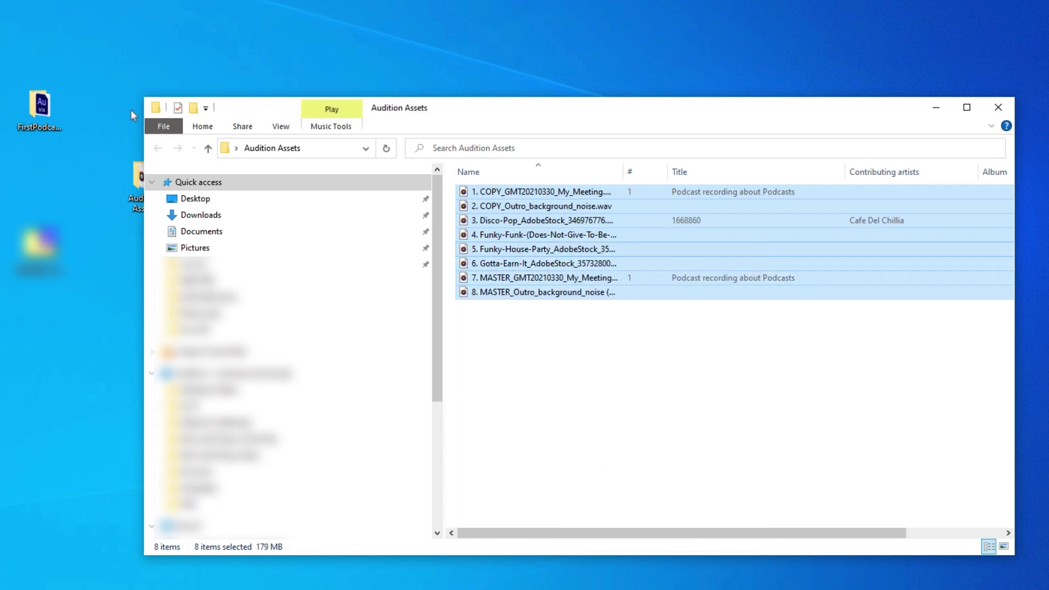
# Step: Paste the copied audio files into the FirstPodcast.EP1 folder on the desktop
pyautogui.doubleClick(38, 111)
pyautogui.rightClick(560, 290)
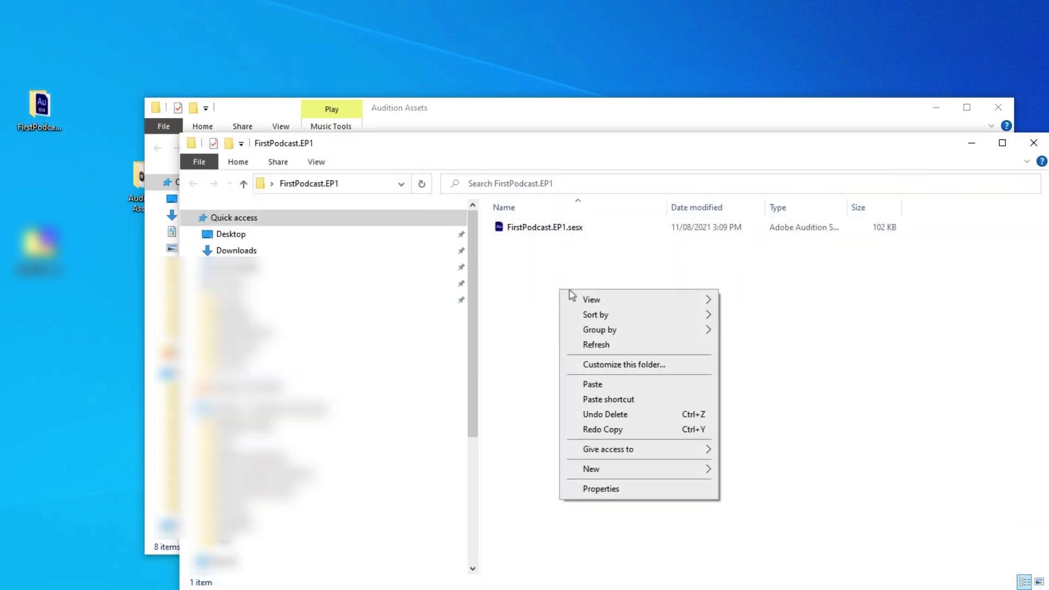
pyautogui.click(605, 385)
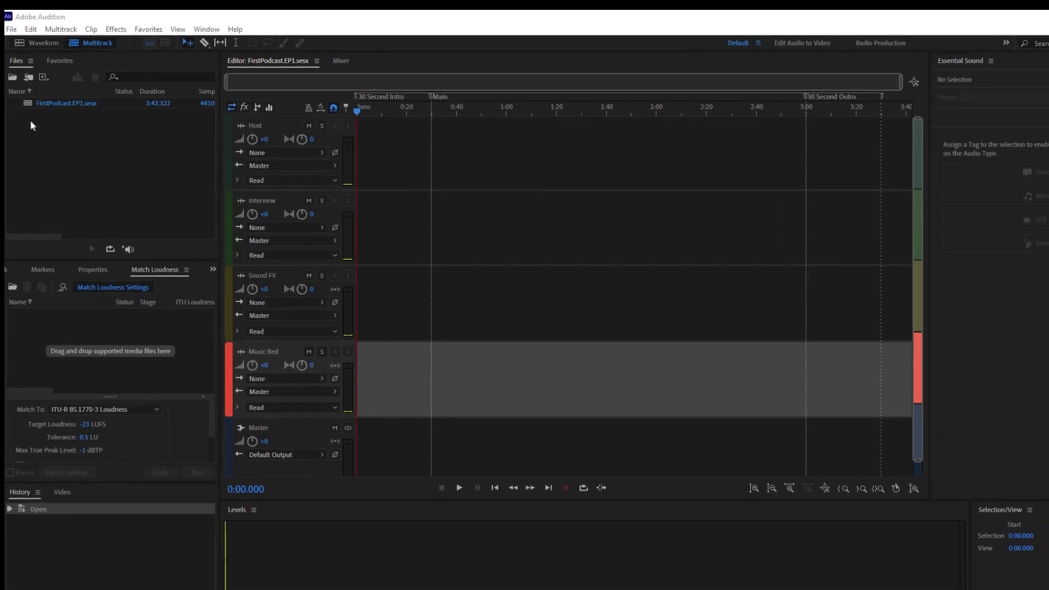
# Step: In Adobe Audition, start a file import and browse to the FirstPodcast.EP1 folder on the Desktop
pyautogui.click(9, 23)
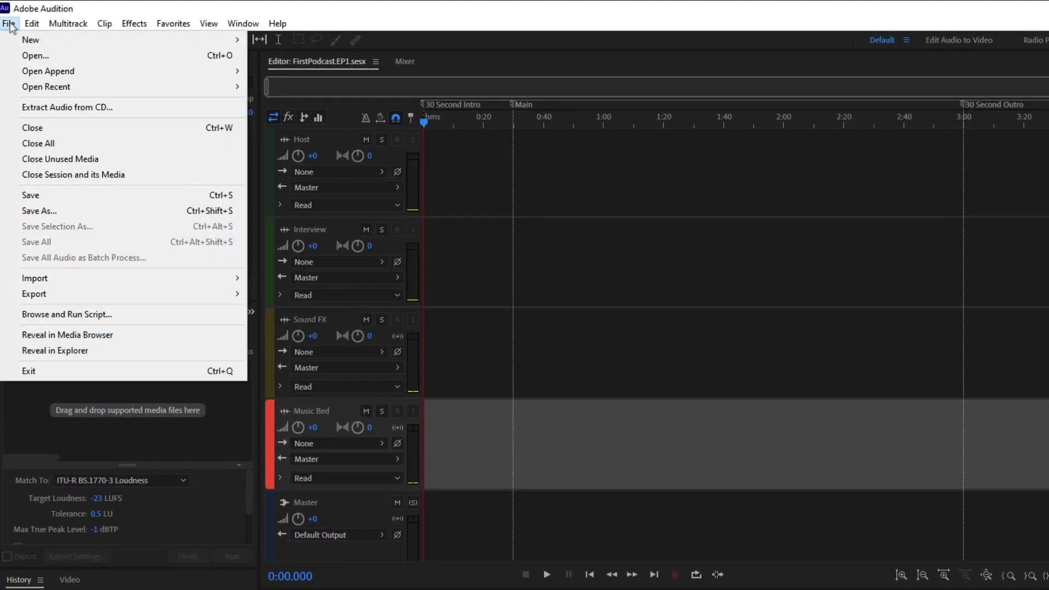
pyautogui.moveTo(38, 280)
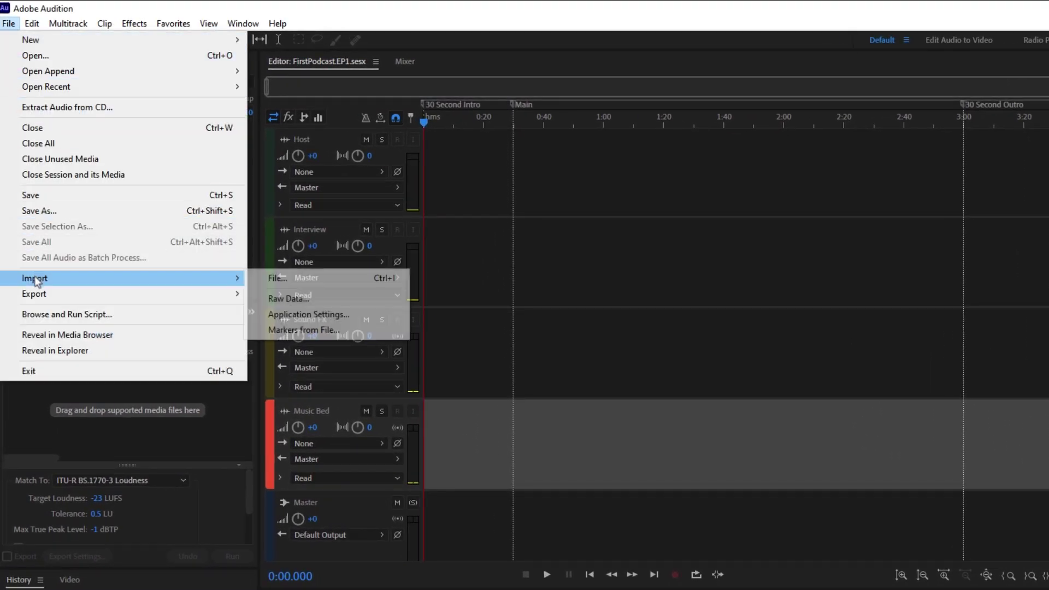
pyautogui.click(289, 280)
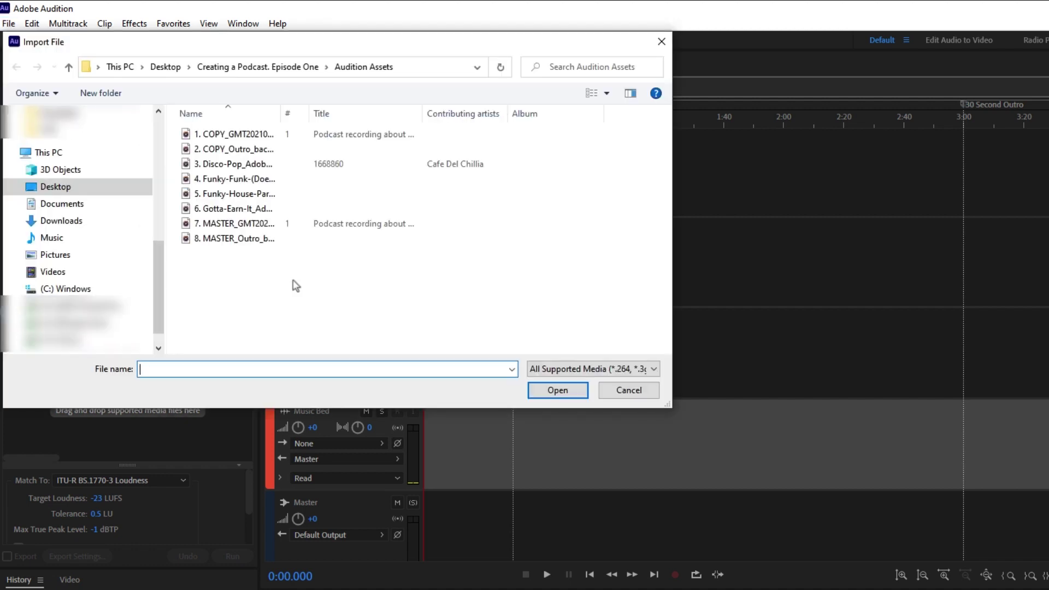
pyautogui.click(71, 191)
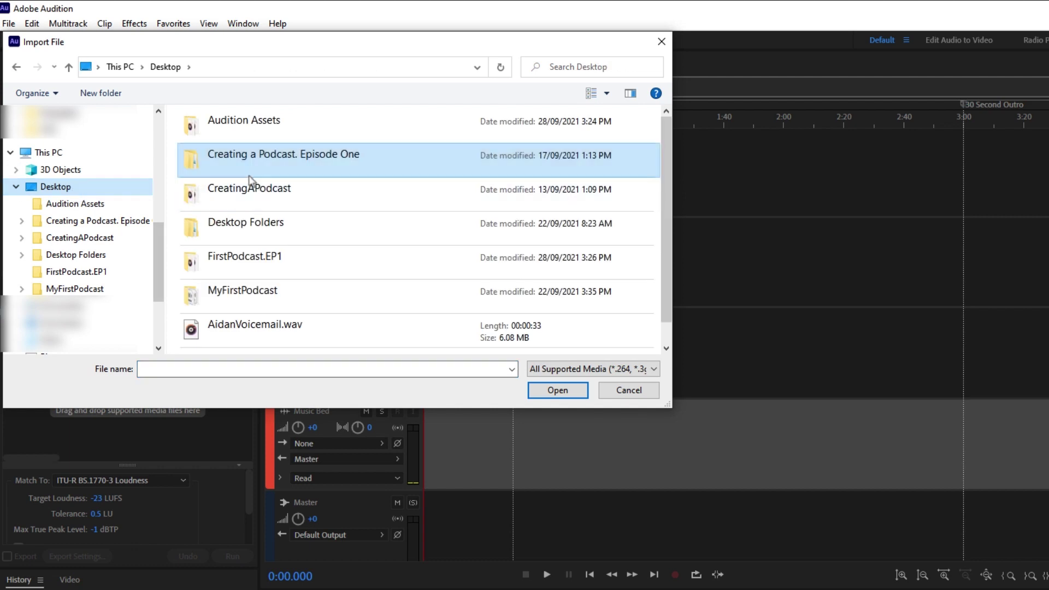
pyautogui.doubleClick(261, 261)
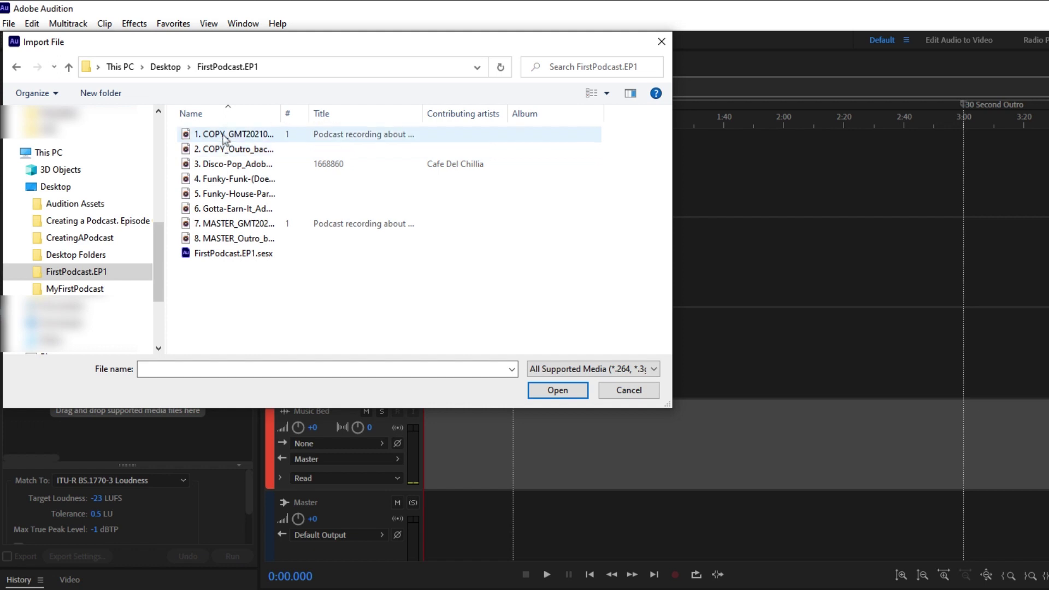
# Step: Import the audio files numbered 1 to 6 into the project and save the session
pyautogui.click(224, 134)
pyautogui.keyDown('ctrl'); pyautogui.click(224, 150); pyautogui.keyUp('ctrl')
pyautogui.keyDown('ctrl'); pyautogui.click(224, 163); pyautogui.keyUp('ctrl')
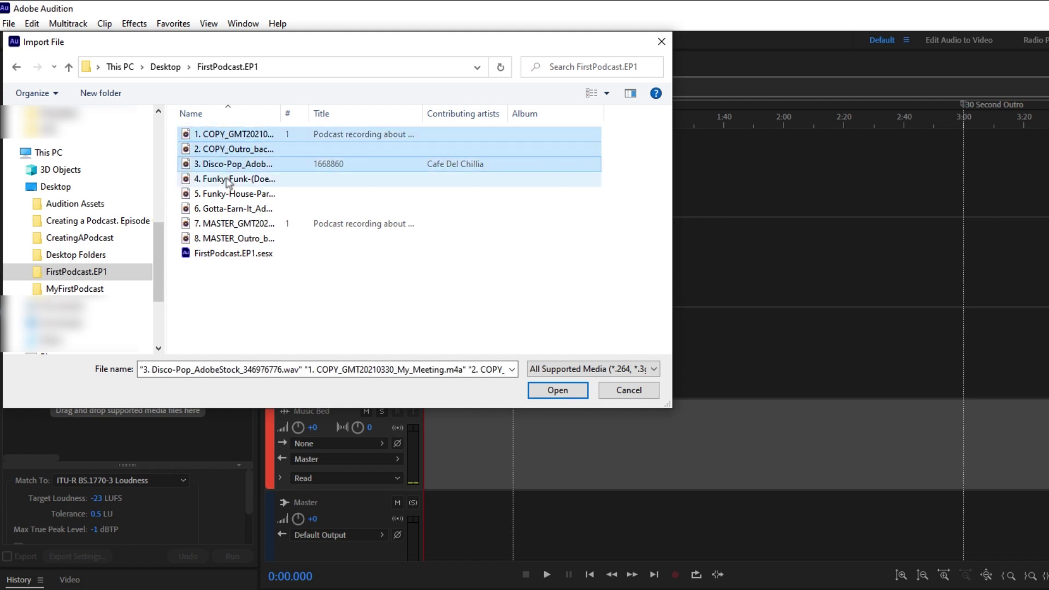
pyautogui.keyDown('ctrl'); pyautogui.click(224, 179); pyautogui.keyUp('ctrl')
pyautogui.keyDown('ctrl'); pyautogui.click(224, 193); pyautogui.keyUp('ctrl')
pyautogui.keyDown('ctrl'); pyautogui.click(222, 209); pyautogui.keyUp('ctrl')
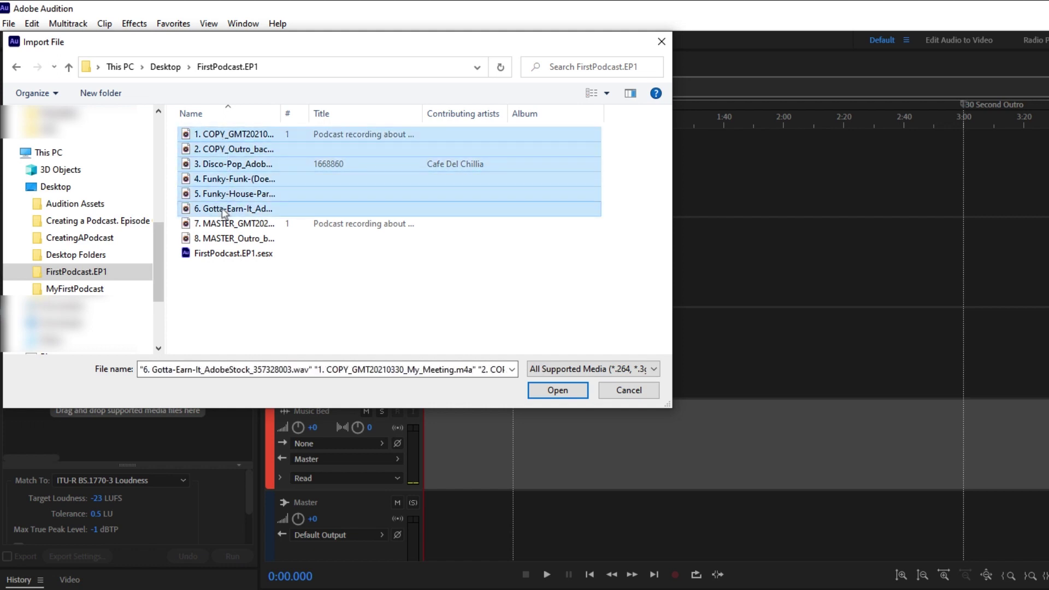
pyautogui.click(557, 390)
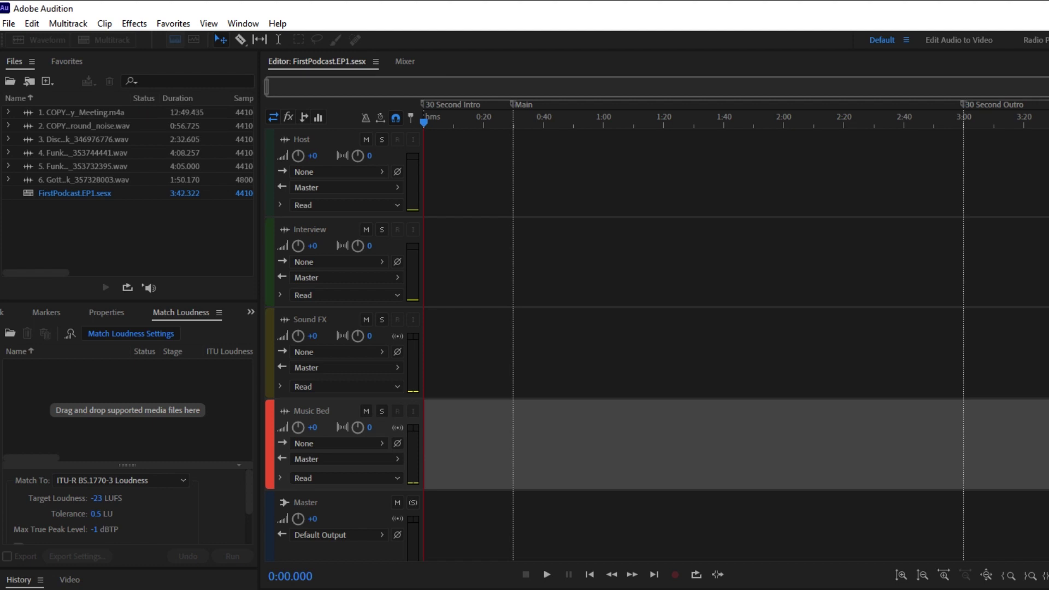
pyautogui.click(9, 25)
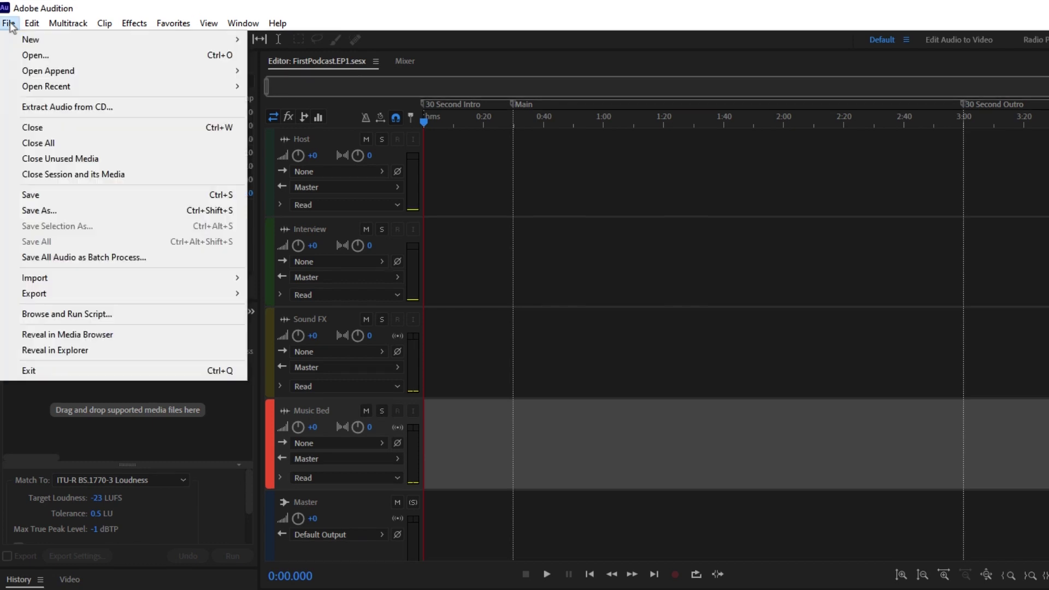
pyautogui.click(24, 194)
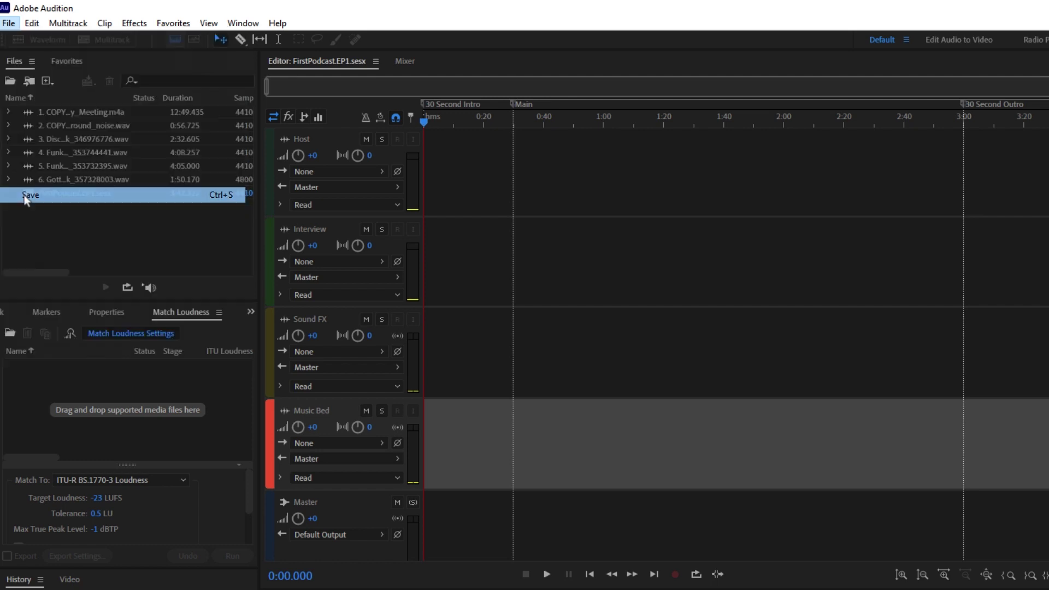